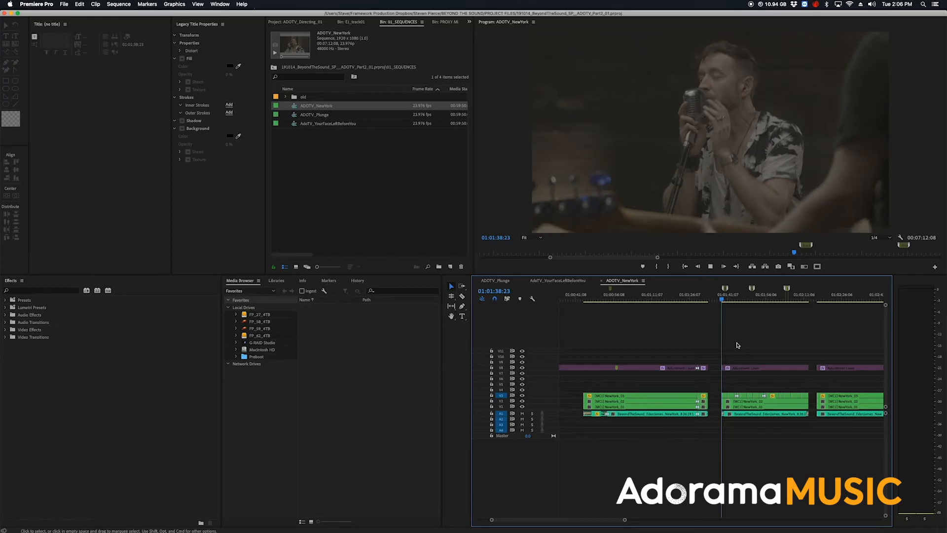
Step: Play through the New York song section, then return to the "bass or Drums" marker and inspect it up close
key(space)
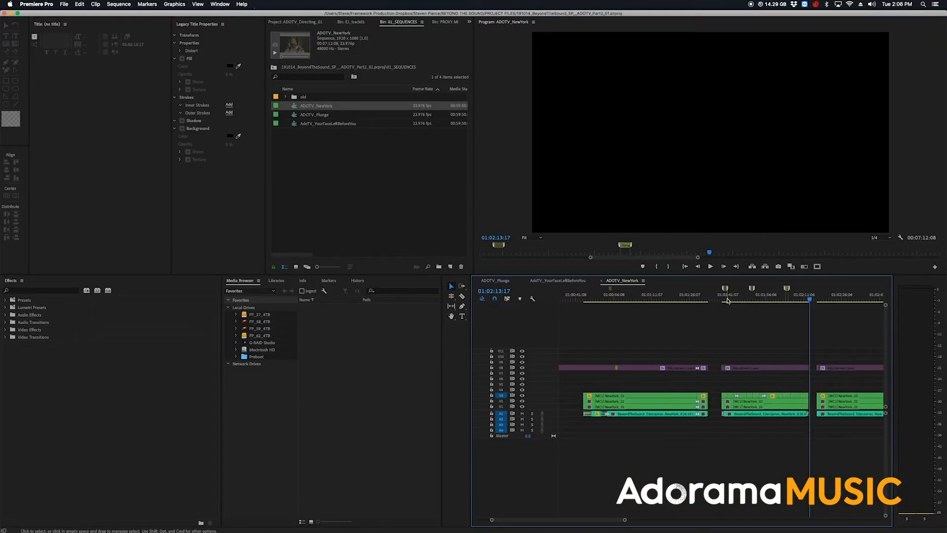
click(725, 297)
key(equal)
key(equal)
key(equal)
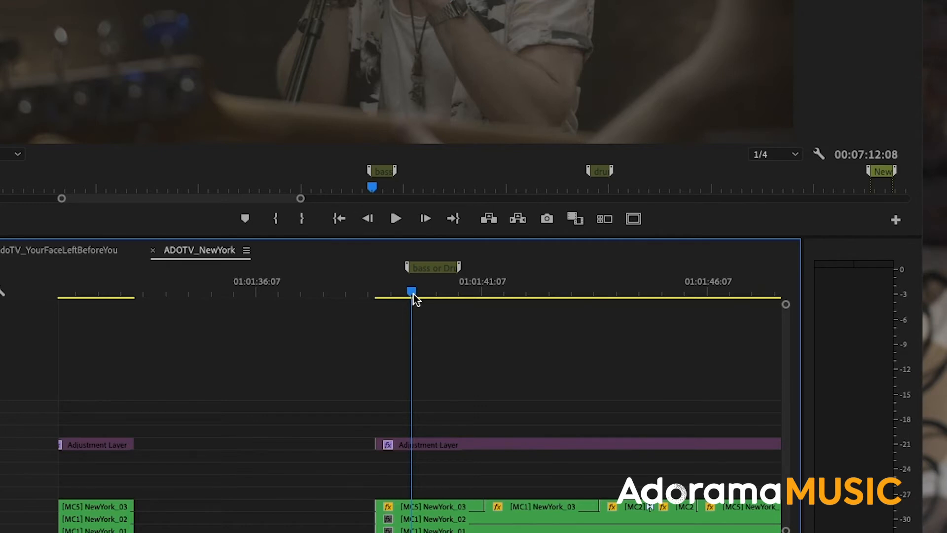
key(=)
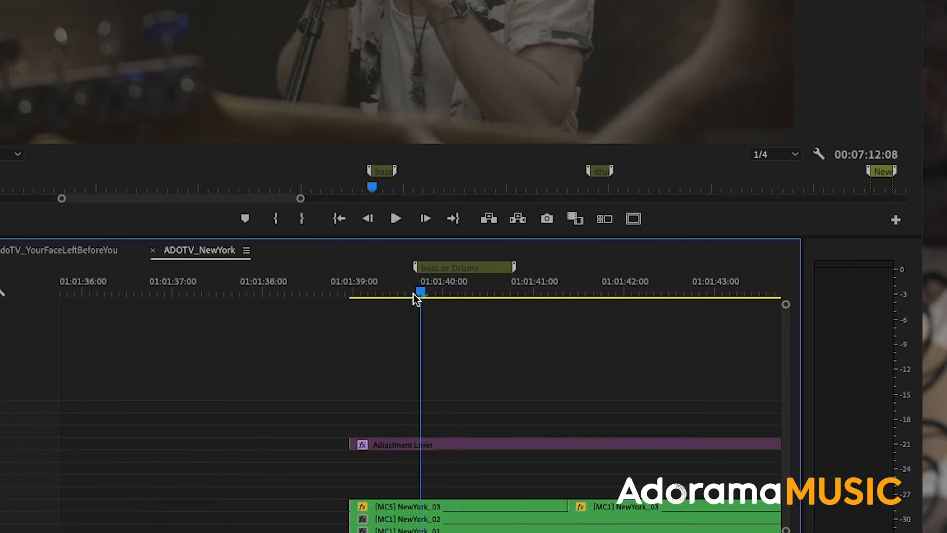
click(442, 271)
Step: Add a sequence marker at 01:01:41:04, extend it to about 16 frames, and label it "notes for later"
click(549, 280)
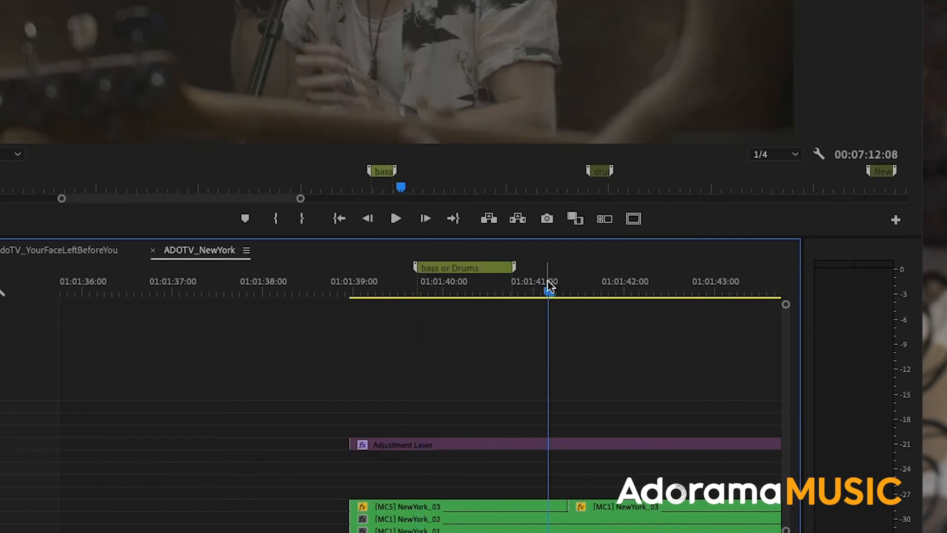
key(m)
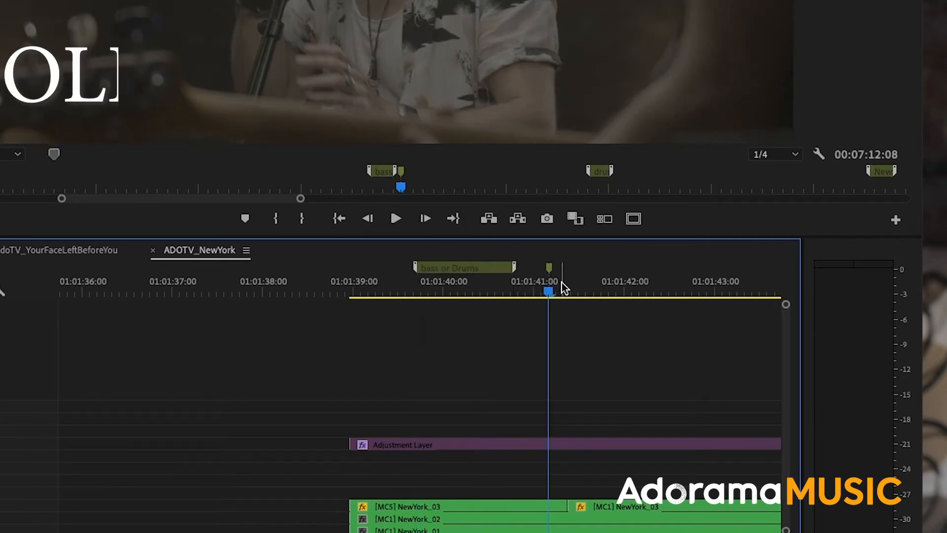
drag(561, 269, 609, 269)
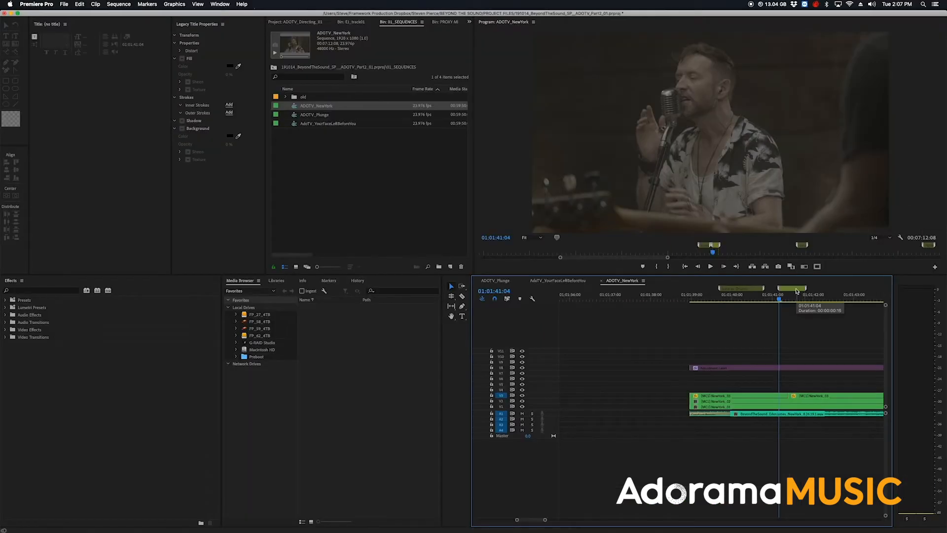
double_click(795, 290)
text(notes for later)
key(Return)
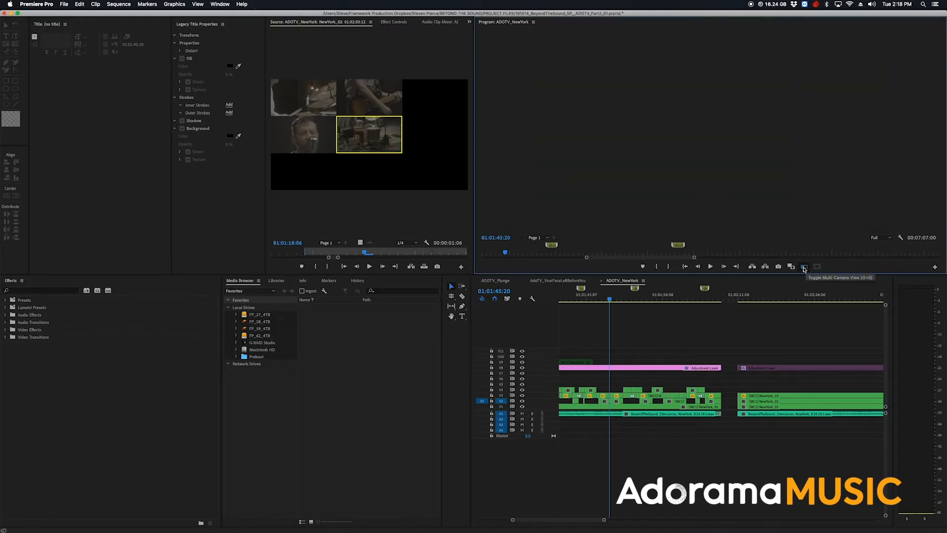
Step: Turn off multi-camera view and replay the drum shot from about 01:01:33:15 to check its timing against the audio
click(805, 267)
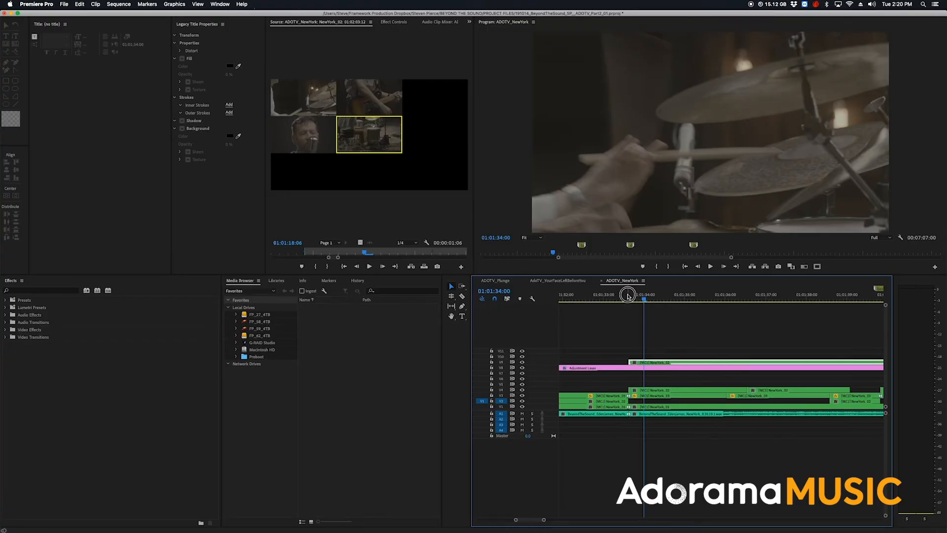
click(629, 295)
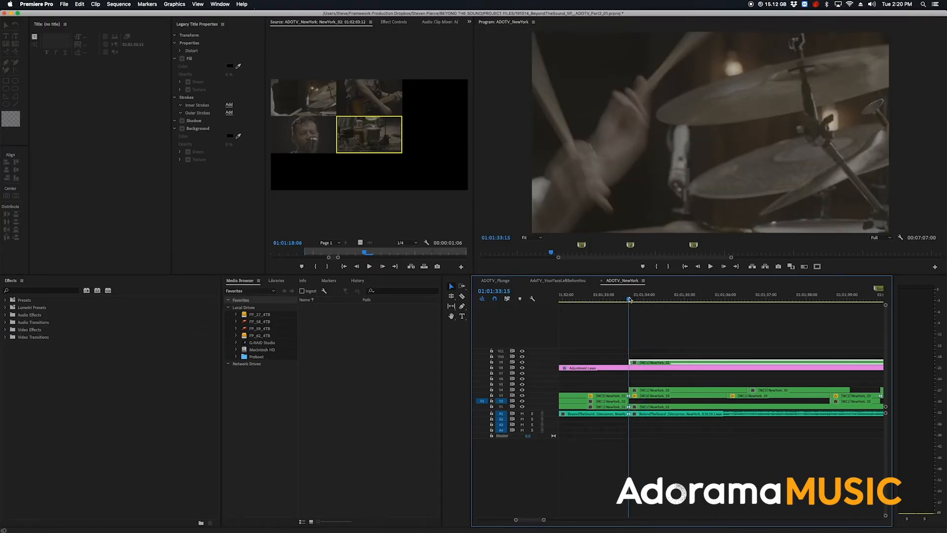
key(space)
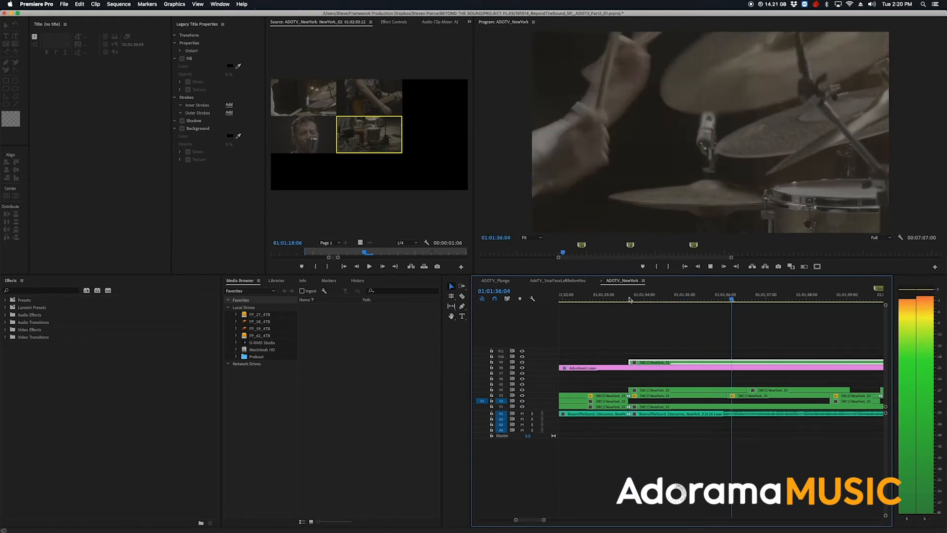
key(space)
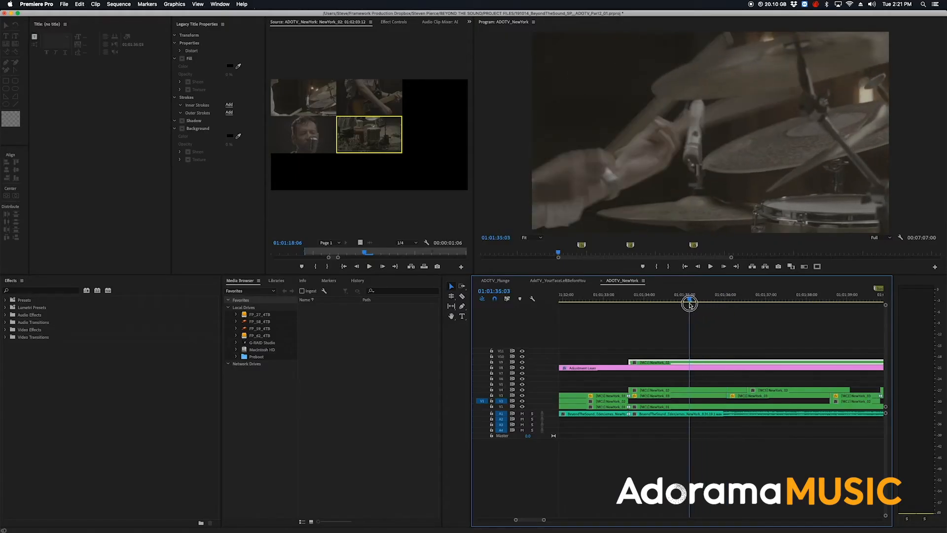
drag(690, 303, 688, 304)
key(space)
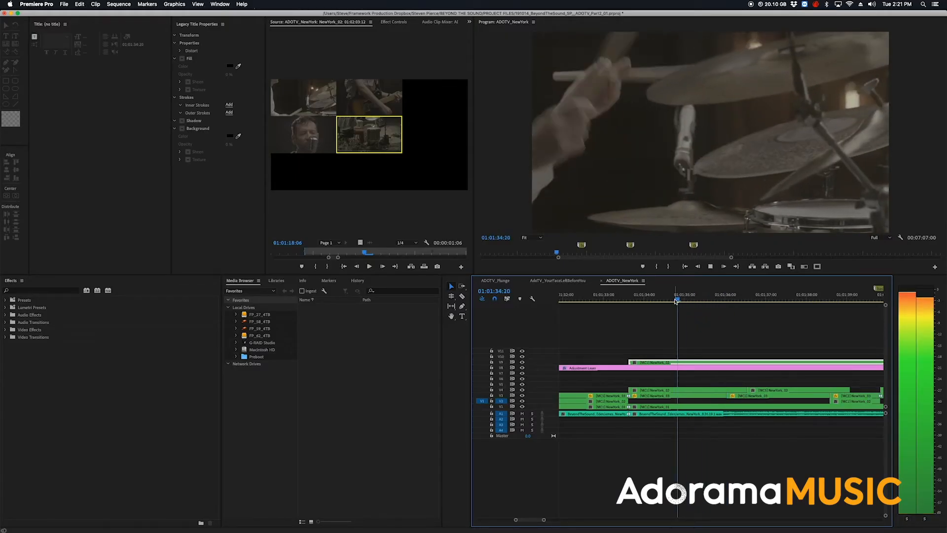
key(space)
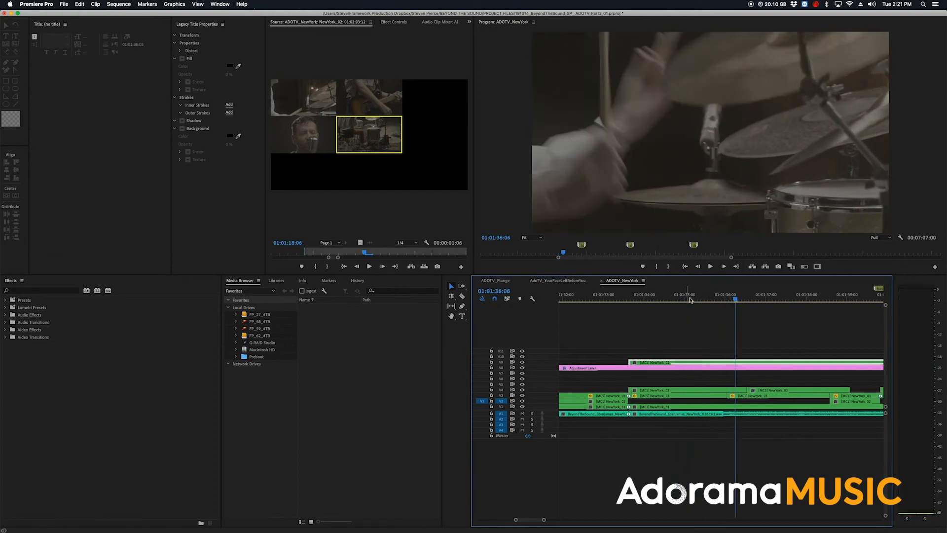
click(719, 298)
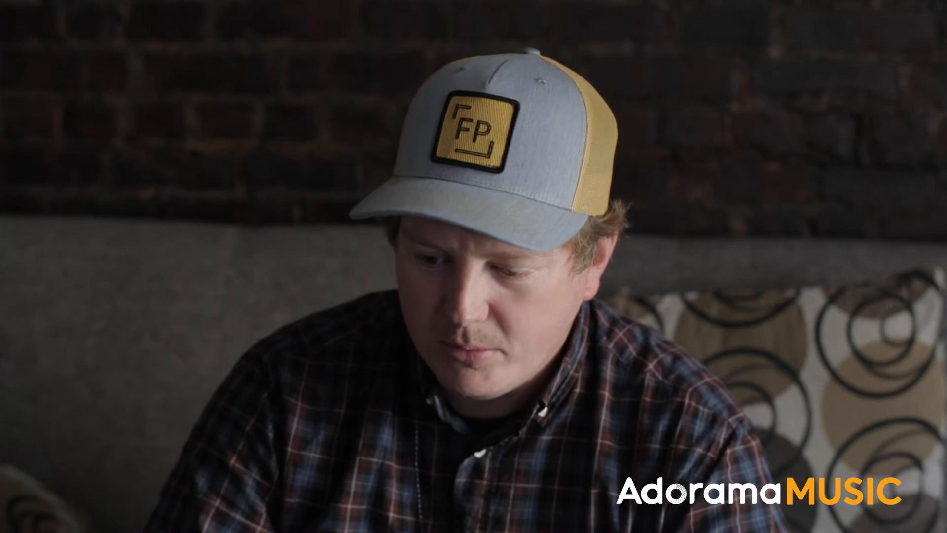
Step: At 01:01:35:09, nudge the selected drum clip on V9 about five frames forward in time, fine-tune its position, and play it back
click(701, 299)
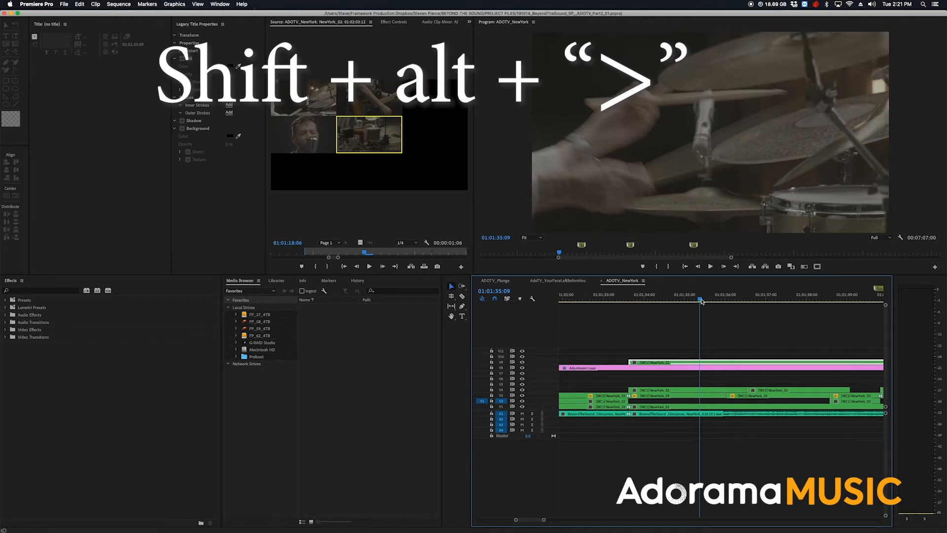
key(alt+shift+period)
key(alt+shift+period)
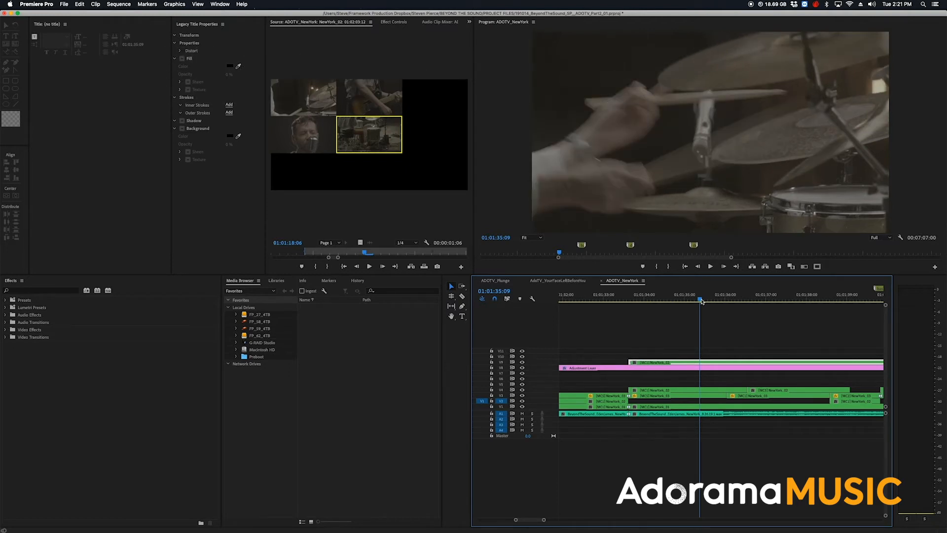
key(alt+shift+period)
key(alt+shift+comma)
key(alt+shift+comma)
key(alt+shift+period)
key(alt+shift+period)
key(alt+shift+comma)
key(alt+shift+period)
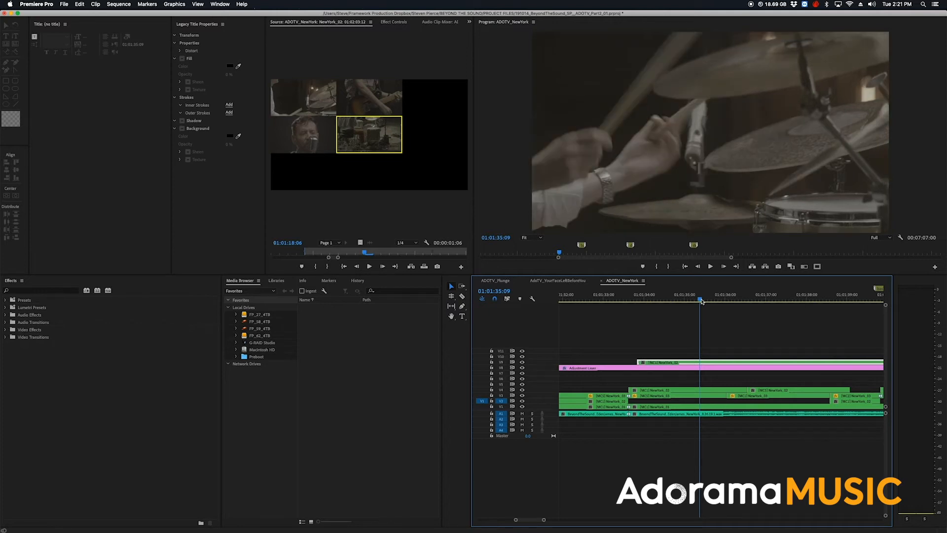
key(alt+period)
key(space)
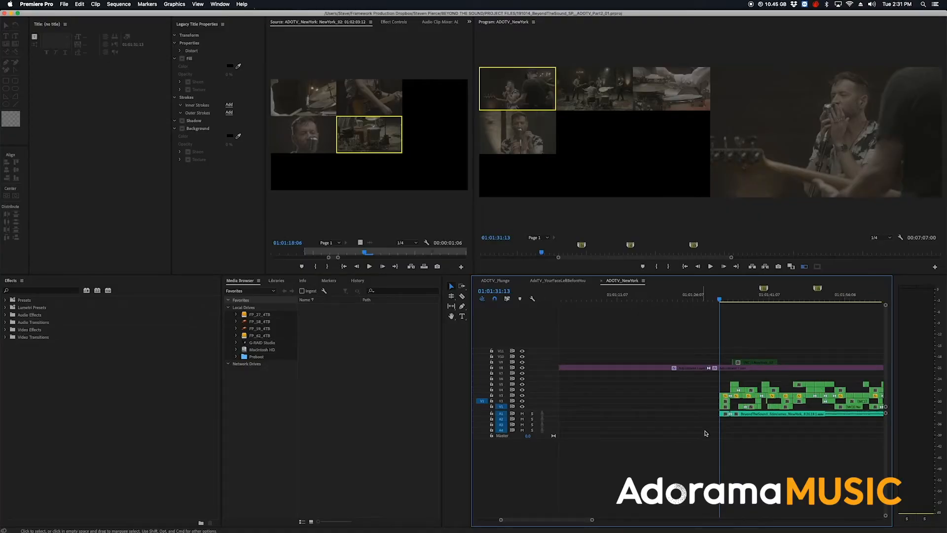
Step: Examine the stacked multicam cuts around 01:01:46:01, selecting across the clips on the V5 track
key(minus)
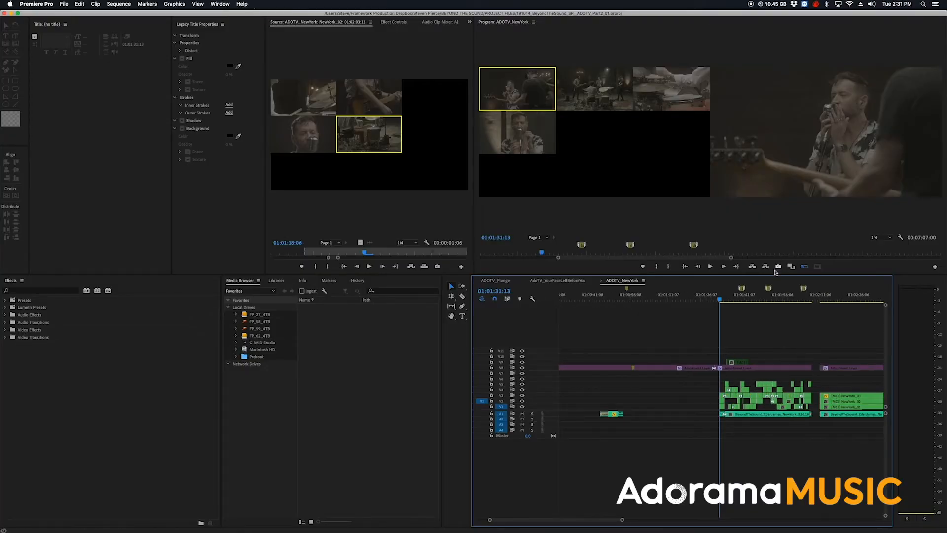
click(762, 299)
key(equal)
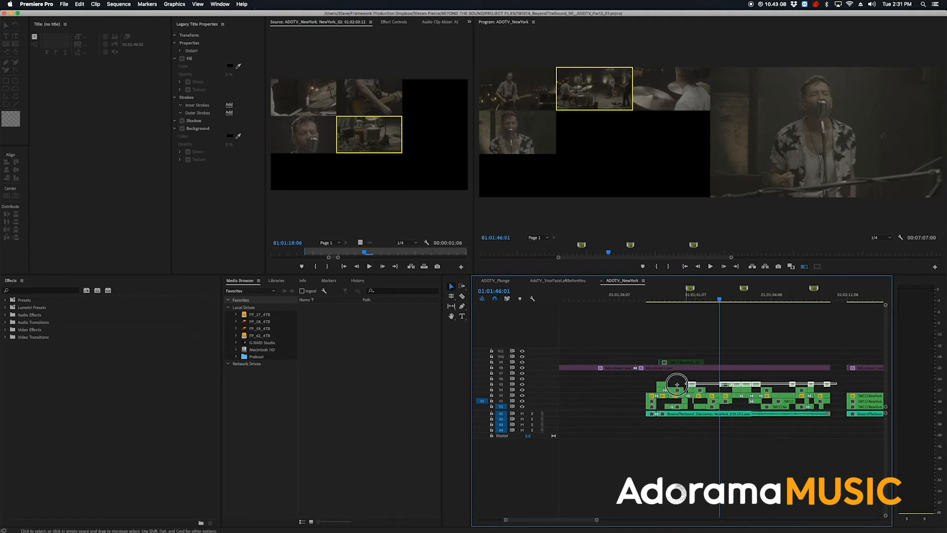
drag(684, 384, 662, 384)
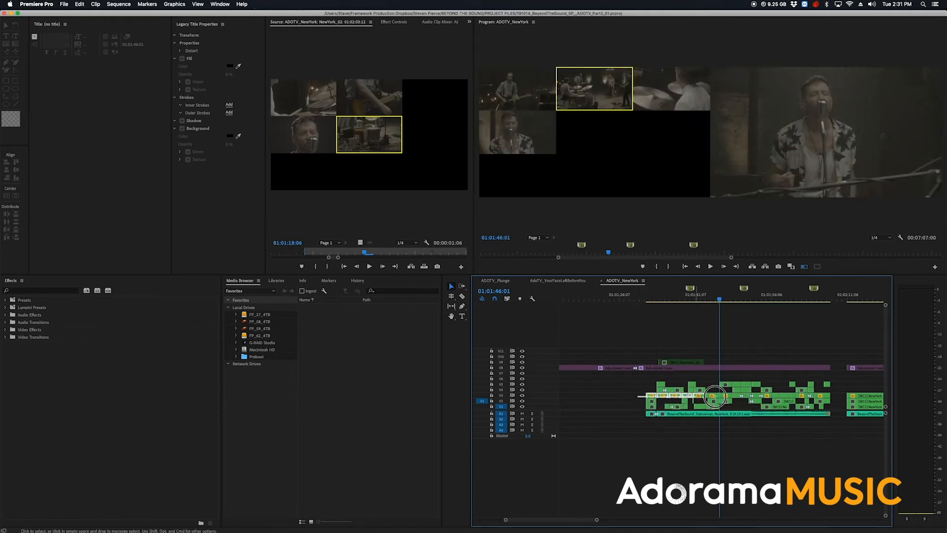
Step: Return to the section start at 01:01:31:13, turn off multi-camera view, and maximize the Program monitor
click(698, 299)
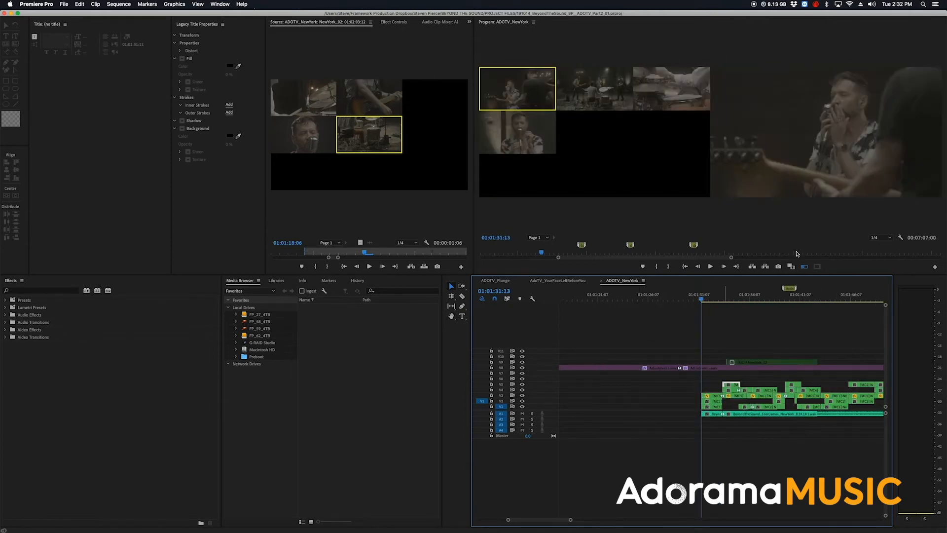
click(801, 267)
key(grave)
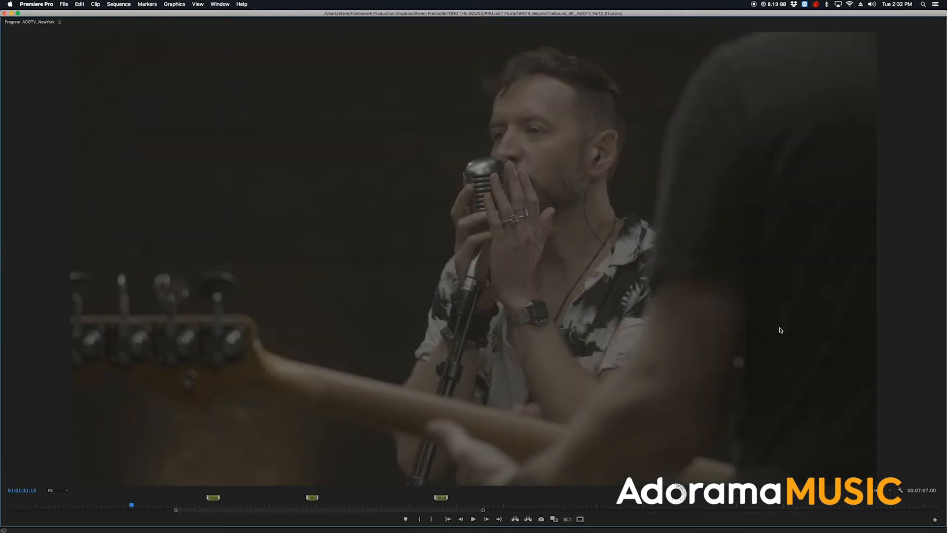